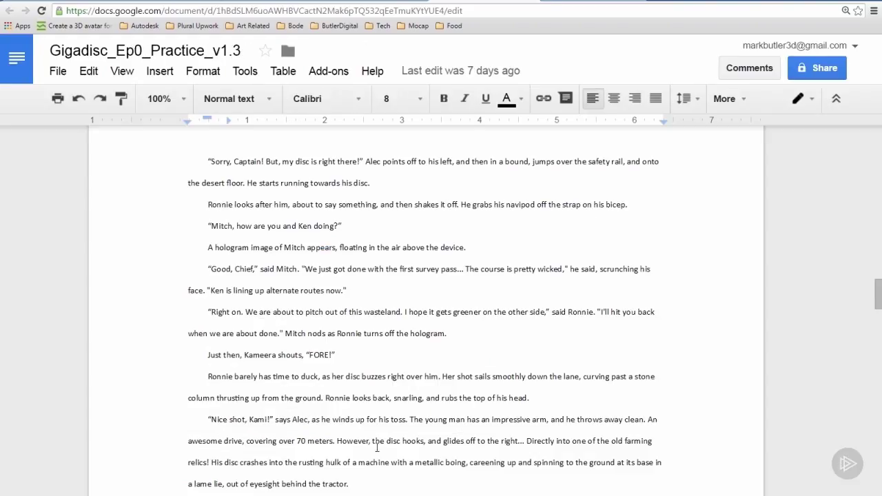
Step: Extend the script selection to end at Alec's toss, then scroll to review the highlighted passage
{"action": "left_click", "coordinate": [409, 422], "text": "shift"}
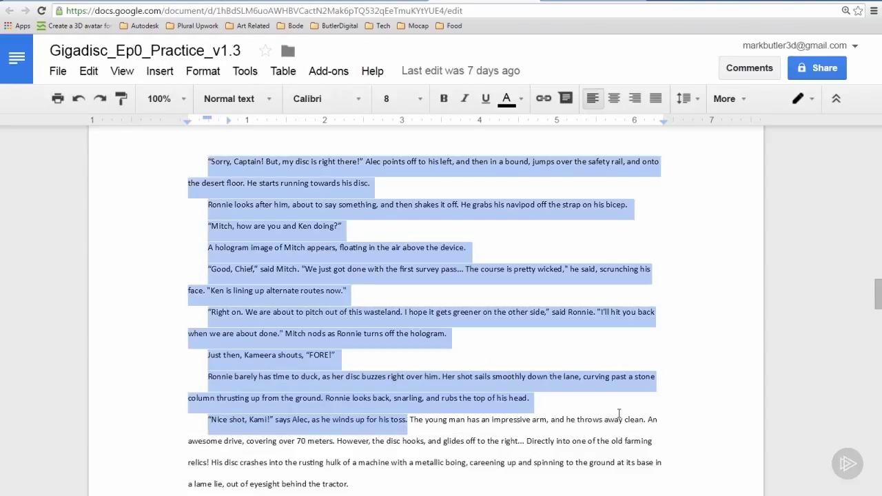
{"action": "scroll", "coordinate": [619, 414], "scroll_direction": "up", "scroll_amount": 2}
{"action": "scroll", "coordinate": [609, 411], "scroll_direction": "up", "scroll_amount": 2}
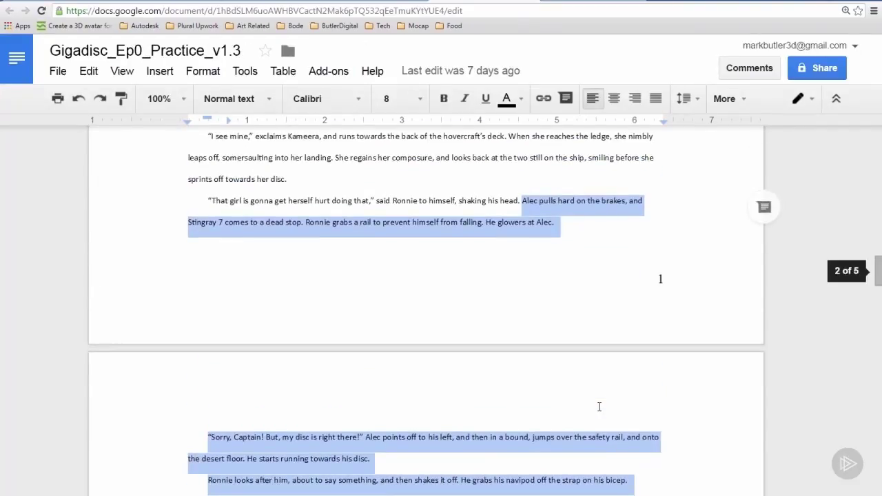
{"action": "scroll", "coordinate": [599, 407], "scroll_direction": "down", "scroll_amount": 3}
{"action": "scroll", "coordinate": [595, 406], "scroll_direction": "down", "scroll_amount": 3}
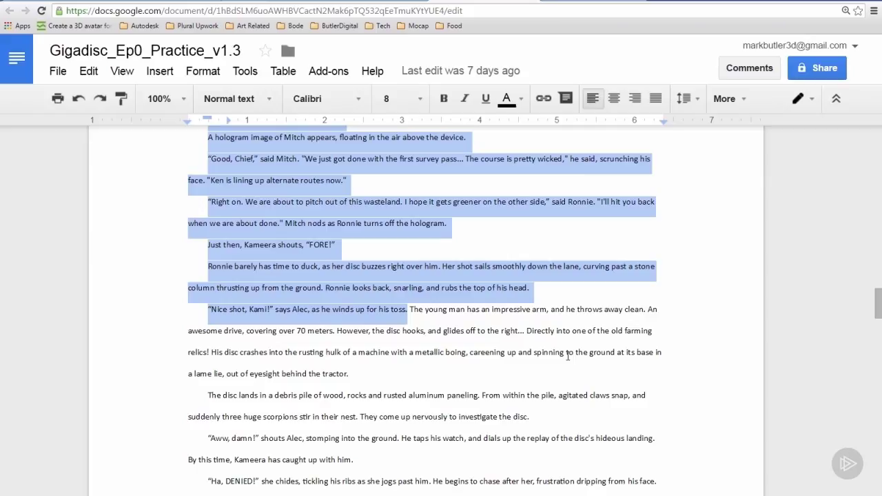
{"action": "scroll", "coordinate": [567, 356], "scroll_direction": "up", "scroll_amount": 4}
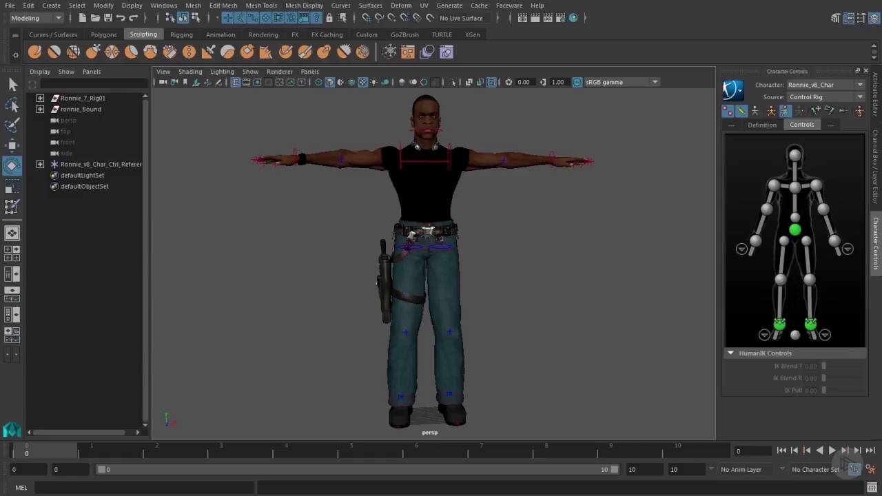
Step: Turn off IK Handles display in the viewport and zoom in on Ronnie's head
{"action": "left_click", "coordinate": [250, 72]}
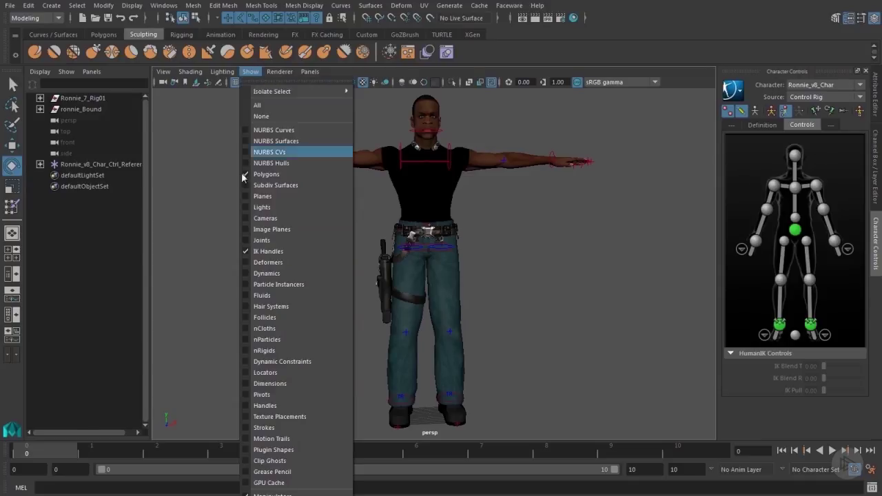
{"action": "left_click", "coordinate": [255, 251]}
{"action": "right_click_drag", "start_coordinate": [226, 246], "coordinate": [342, 281], "text": "alt"}
{"action": "middle_click_drag", "start_coordinate": [341, 282], "coordinate": [348, 411], "text": "alt"}
{"action": "left_click_drag", "start_coordinate": [348, 411], "coordinate": [595, 412], "text": "alt"}
Step: Orbit around Ronnie's front and both profiles, then select the hips control
{"action": "left_click_drag", "start_coordinate": [400, 364], "coordinate": [608, 365], "text": "alt"}
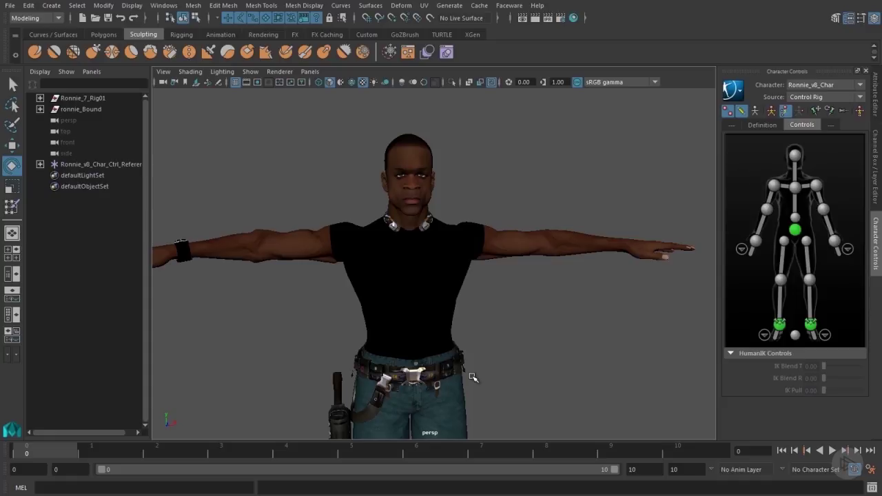
{"action": "right_click_drag", "start_coordinate": [504, 343], "coordinate": [579, 348], "text": "alt"}
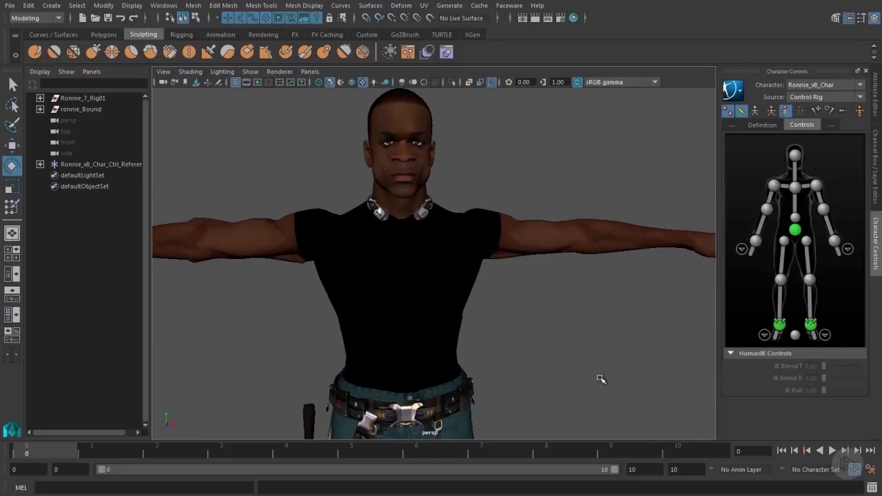
{"action": "middle_click_drag", "start_coordinate": [597, 373], "coordinate": [609, 406], "text": "alt"}
{"action": "right_click_drag", "start_coordinate": [519, 339], "coordinate": [559, 339], "text": "alt"}
{"action": "left_click_drag", "start_coordinate": [560, 338], "coordinate": [770, 343], "text": "alt"}
{"action": "left_click_drag", "start_coordinate": [541, 366], "coordinate": [690, 363], "text": "alt"}
{"action": "left_click_drag", "start_coordinate": [575, 378], "coordinate": [620, 360], "text": "alt"}
{"action": "right_click_drag", "start_coordinate": [620, 360], "coordinate": [293, 258], "text": "alt"}
{"action": "middle_click_drag", "start_coordinate": [360, 275], "coordinate": [355, 213], "text": "alt"}
{"action": "right_click_drag", "start_coordinate": [358, 226], "coordinate": [353, 243], "text": "alt"}
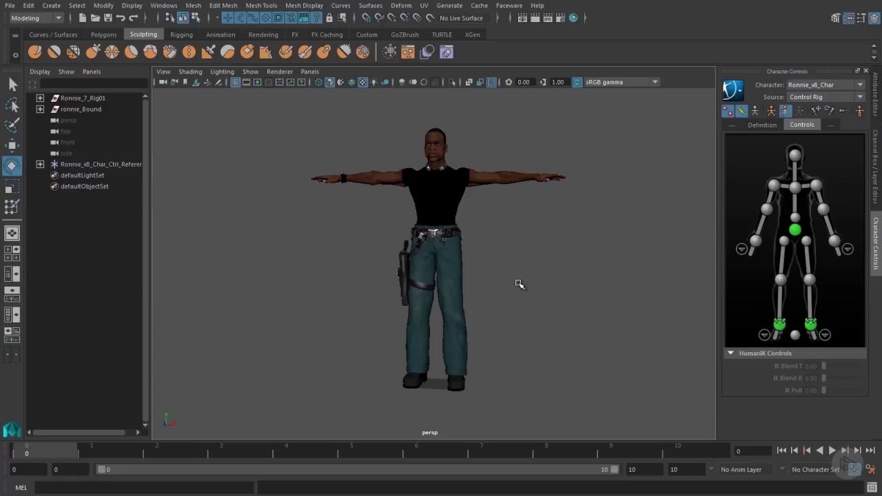
{"action": "left_click", "coordinate": [796, 231]}
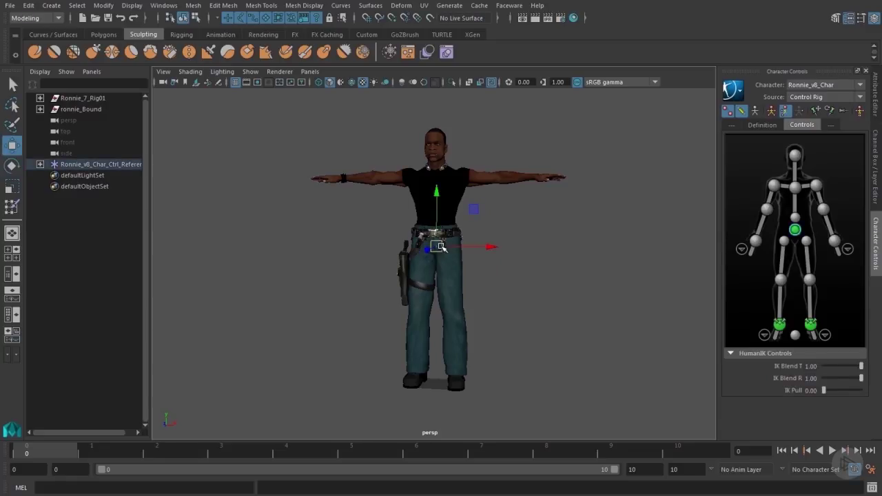
Step: Test the hips move and chest twist, undoing each back to T-pose
{"action": "mouse_move", "coordinate": [443, 261]}
{"action": "left_mouse_down"}
{"action": "mouse_move", "coordinate": [452, 265]}
{"action": "mouse_move", "coordinate": [444, 255]}
{"action": "mouse_move", "coordinate": [431, 279]}
{"action": "mouse_move", "coordinate": [453, 277]}
{"action": "mouse_move", "coordinate": [444, 275]}
{"action": "mouse_move", "coordinate": [448, 255]}
{"action": "mouse_move", "coordinate": [436, 273]}
{"action": "mouse_move", "coordinate": [442, 248]}
{"action": "left_mouse_up"}
{"action": "key", "text": "ctrl+z"}
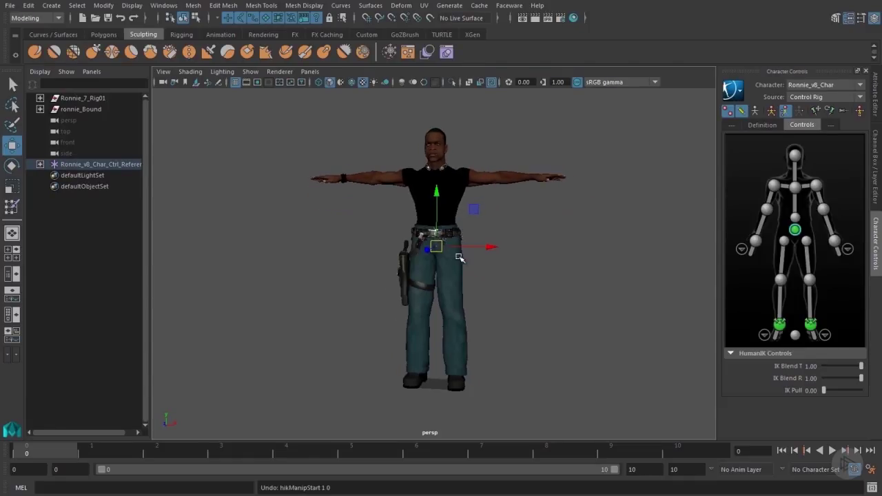
{"action": "left_click", "coordinate": [795, 187]}
{"action": "key", "text": "e"}
{"action": "mouse_move", "coordinate": [466, 200]}
{"action": "left_mouse_down"}
{"action": "mouse_move", "coordinate": [457, 199]}
{"action": "mouse_move", "coordinate": [485, 191]}
{"action": "mouse_move", "coordinate": [466, 211]}
{"action": "left_mouse_up"}
{"action": "key", "text": "ctrl+z"}
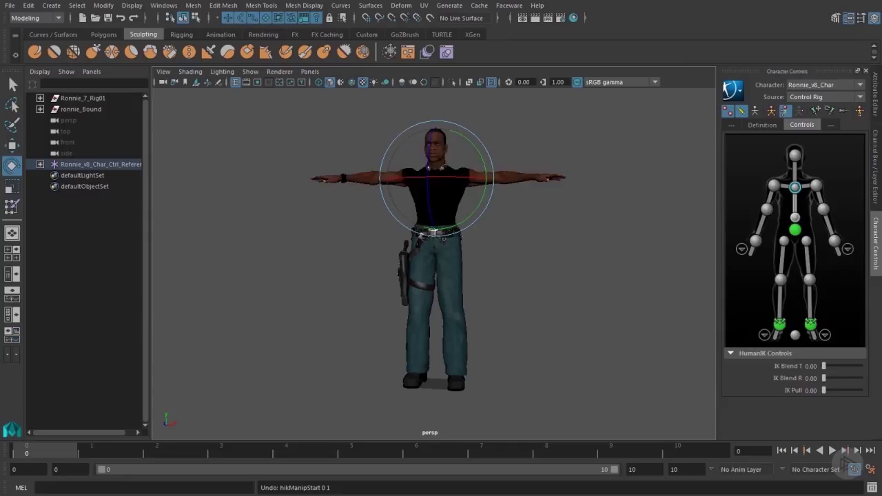
Step: Pull the wrist down toward the hip and tilt the head, undoing each
{"action": "left_click", "coordinate": [834, 240]}
{"action": "key", "text": "w"}
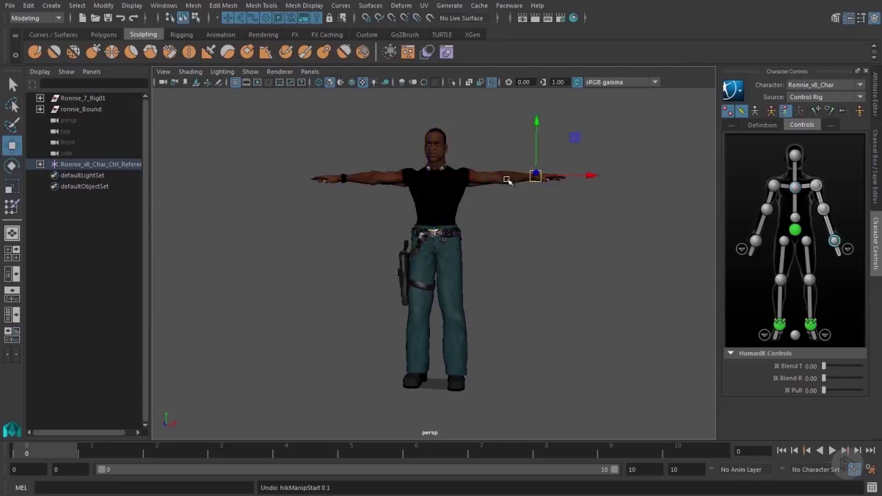
{"action": "mouse_move", "coordinate": [538, 179]}
{"action": "left_mouse_down"}
{"action": "mouse_move", "coordinate": [516, 188]}
{"action": "mouse_move", "coordinate": [482, 235]}
{"action": "mouse_move", "coordinate": [483, 202]}
{"action": "mouse_move", "coordinate": [459, 204]}
{"action": "mouse_move", "coordinate": [531, 190]}
{"action": "left_mouse_up"}
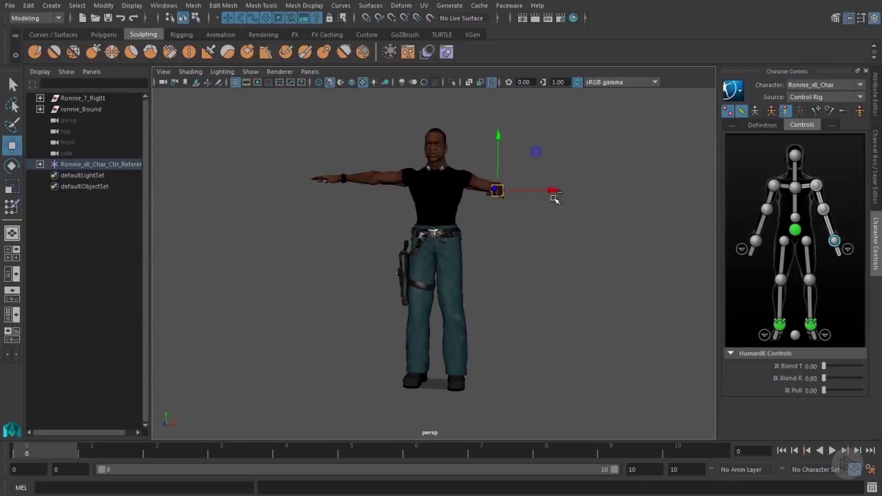
{"action": "key", "text": "ctrl+z"}
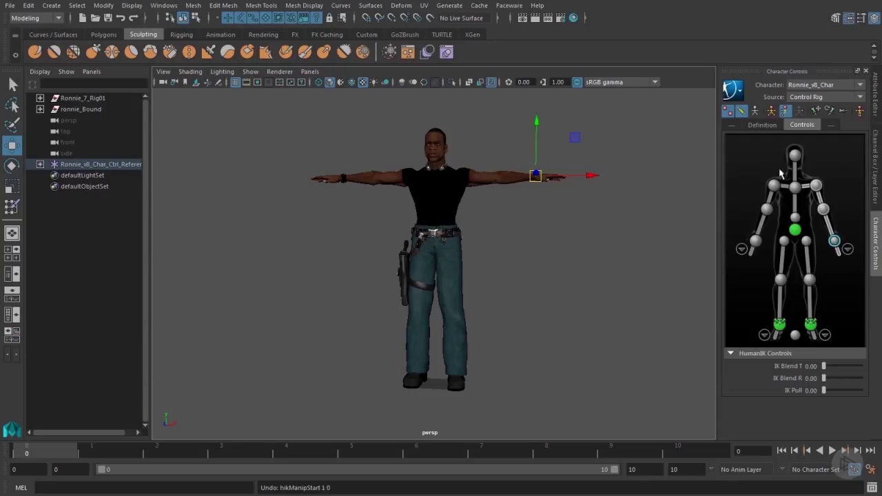
{"action": "left_click", "coordinate": [796, 155]}
{"action": "key", "text": "e"}
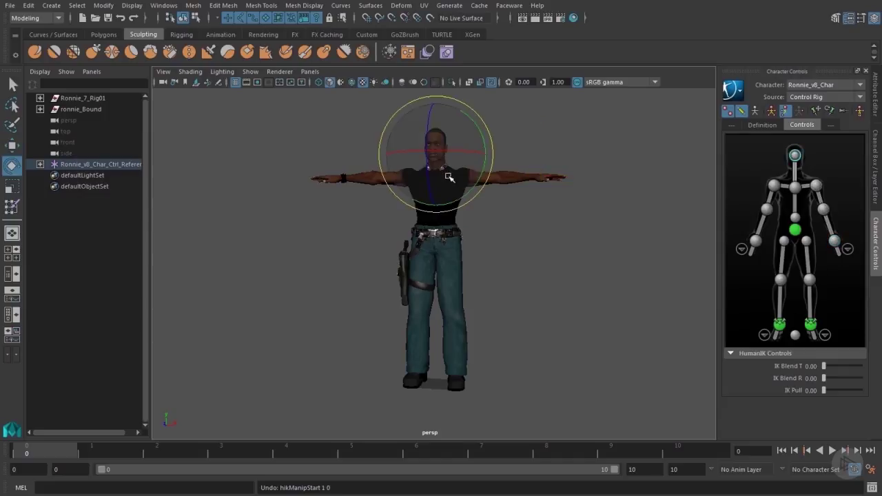
{"action": "left_click_drag", "start_coordinate": [437, 173], "coordinate": [458, 174]}
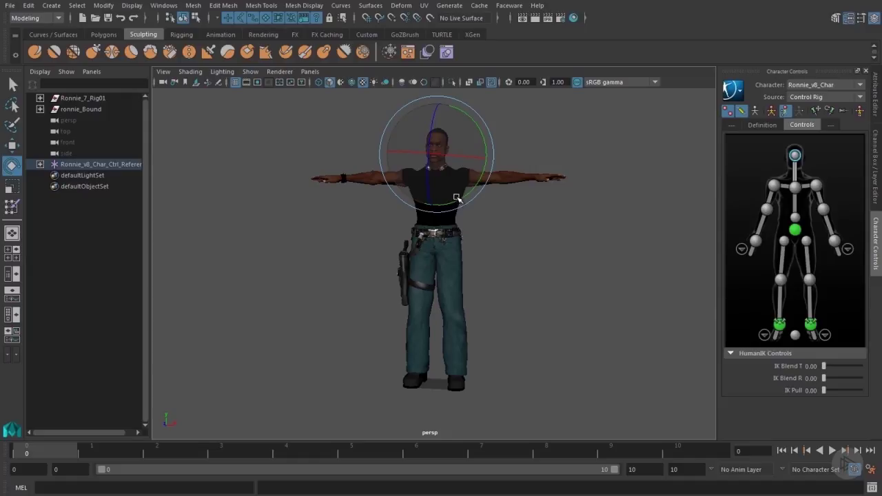
{"action": "key", "text": "ctrl+z"}
Step: Raise the foot effector and move it forward into a step, then inspect the legs
{"action": "left_click", "coordinate": [812, 323]}
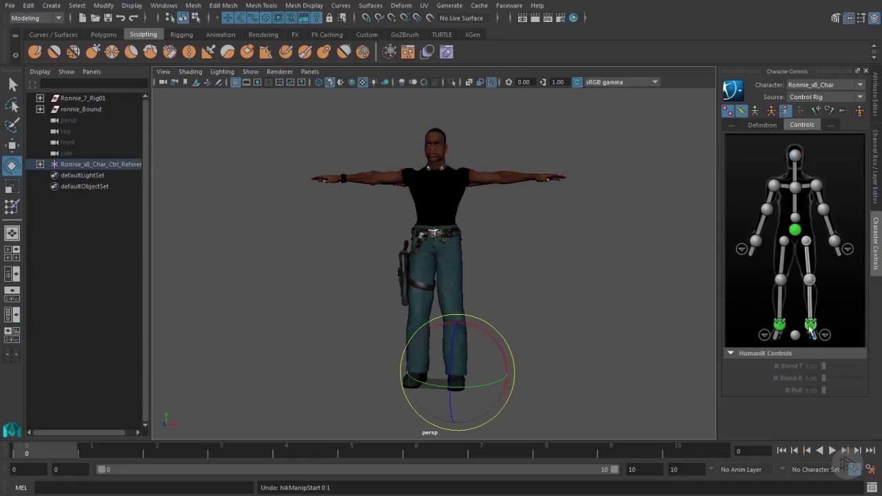
{"action": "key", "text": "w"}
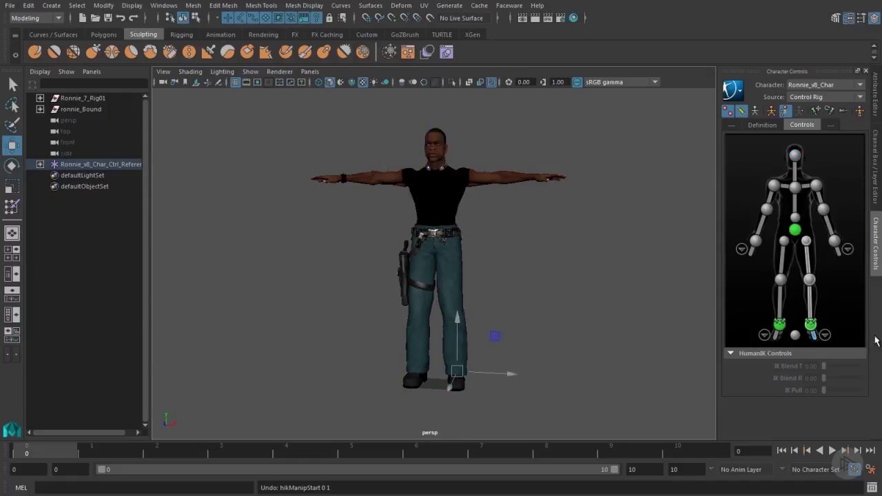
{"action": "left_click", "coordinate": [815, 327]}
{"action": "left_click_drag", "start_coordinate": [460, 316], "coordinate": [459, 285]}
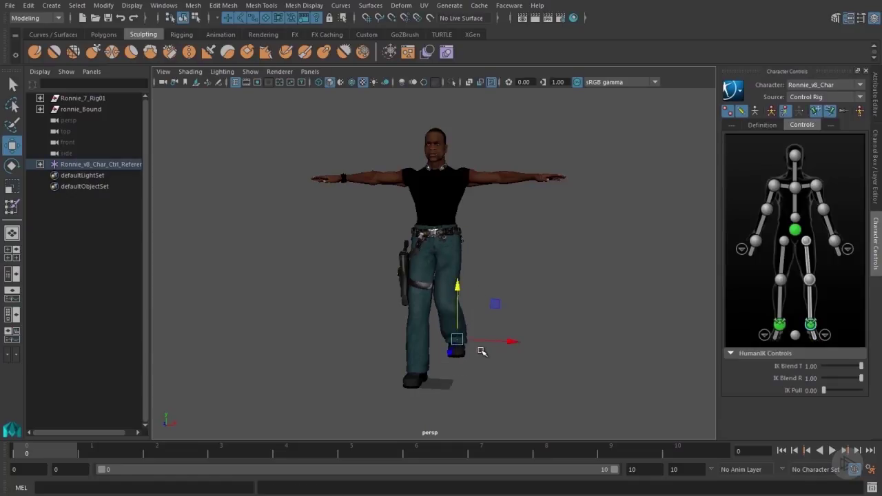
{"action": "left_click_drag", "start_coordinate": [475, 348], "coordinate": [345, 340], "text": "alt"}
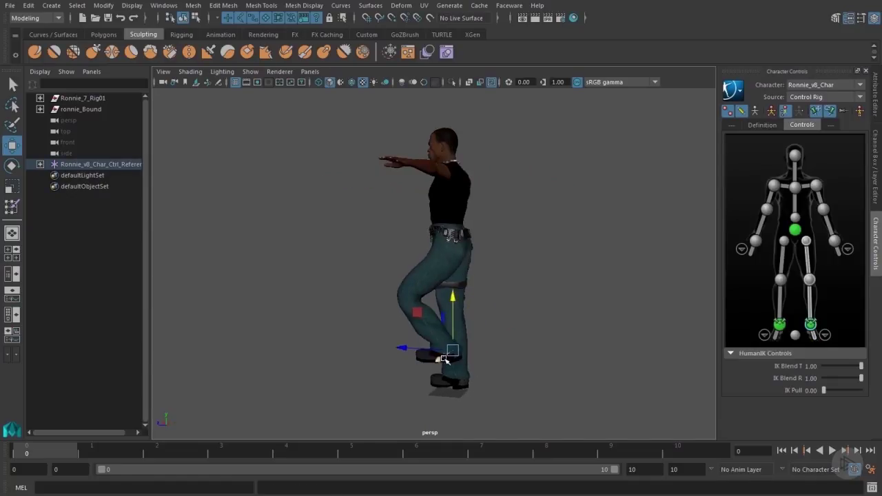
{"action": "left_click_drag", "start_coordinate": [453, 352], "coordinate": [410, 347]}
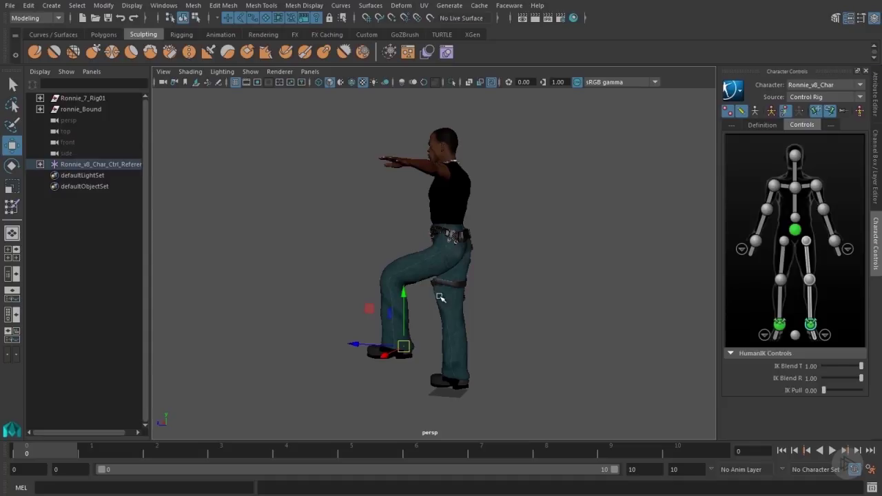
{"action": "left_click_drag", "start_coordinate": [441, 305], "coordinate": [610, 311], "text": "alt"}
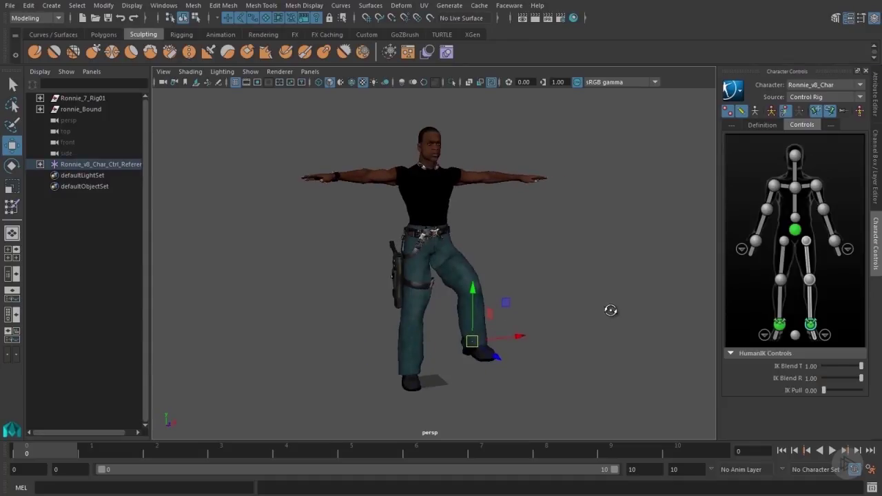
{"action": "right_click_drag", "start_coordinate": [448, 278], "coordinate": [631, 298], "text": "alt"}
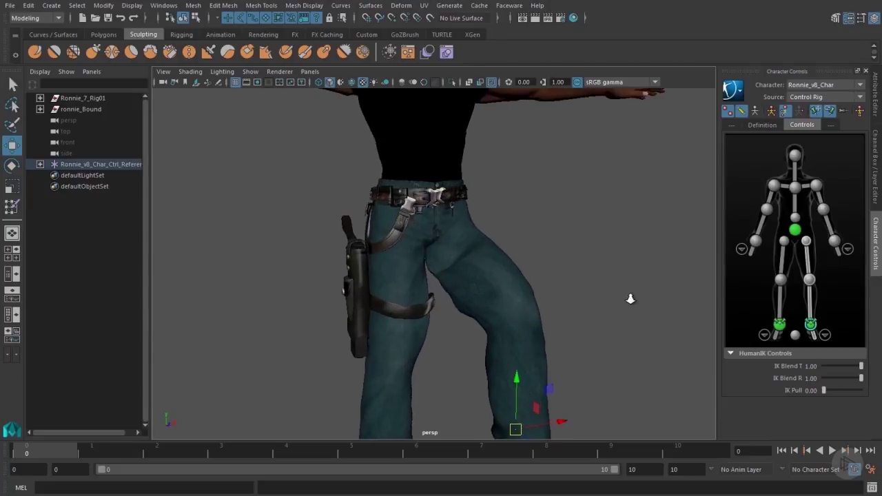
{"action": "left_click", "coordinate": [424, 327]}
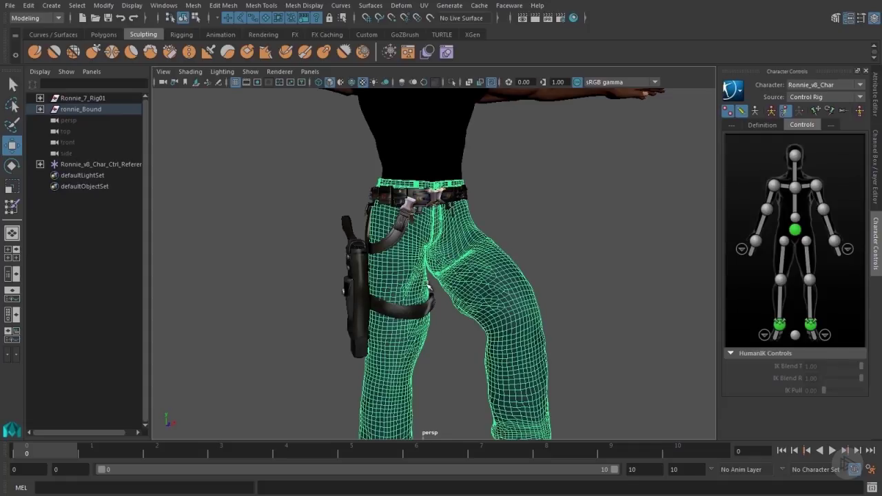
Step: In vertex mode, lasso the jeans' inner-thigh vertices beside the holster
{"action": "left_click", "coordinate": [423, 314]}
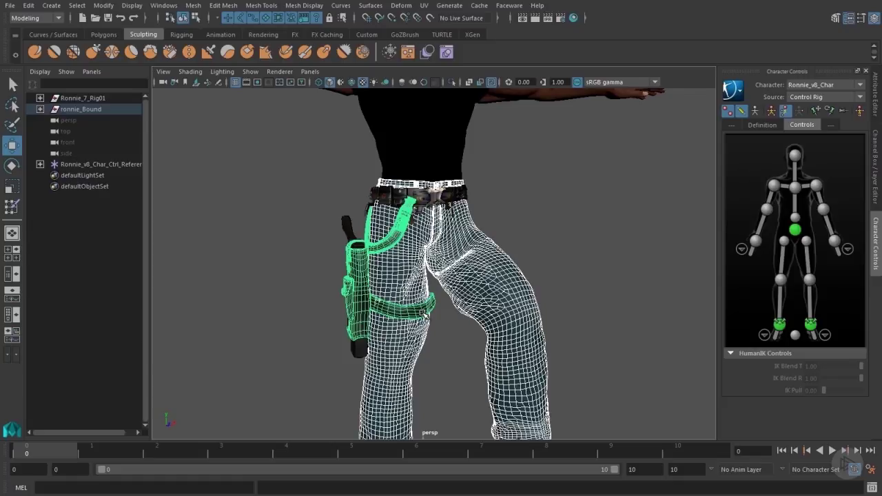
{"action": "key", "text": "F8"}
{"action": "left_click_drag", "start_coordinate": [438, 285], "coordinate": [417, 398]}
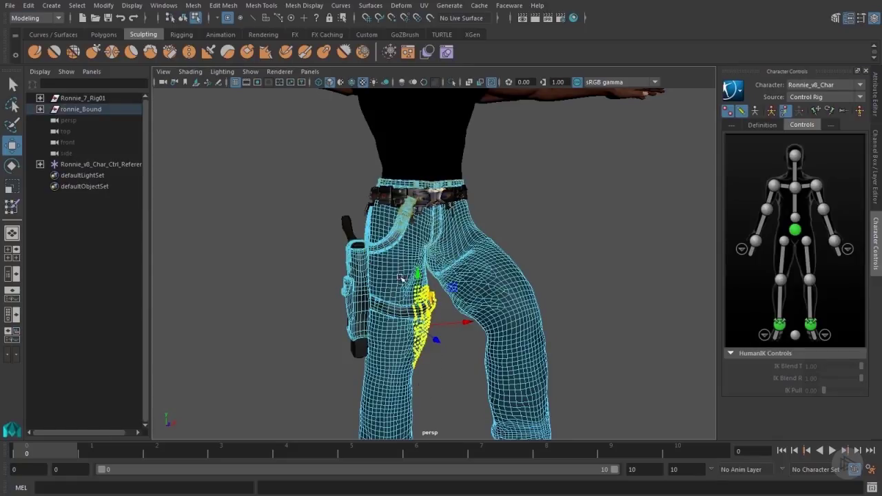
{"action": "left_click", "coordinate": [437, 283]}
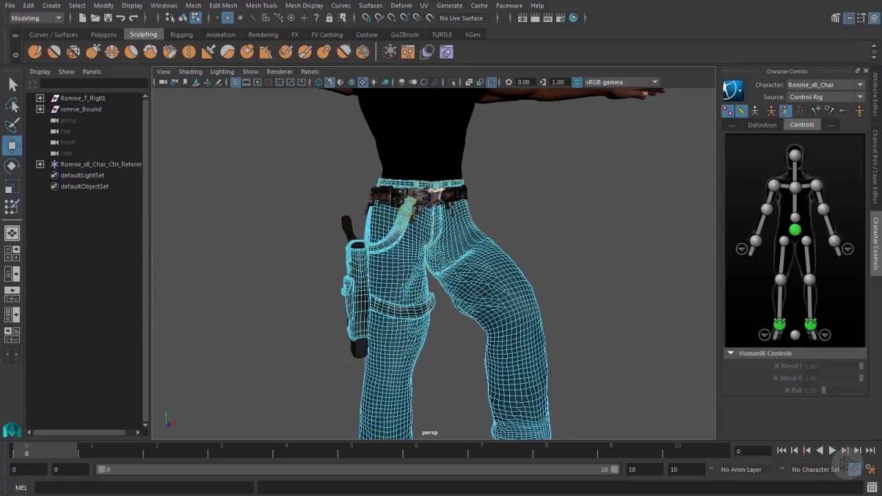
{"action": "left_click", "coordinate": [12, 104]}
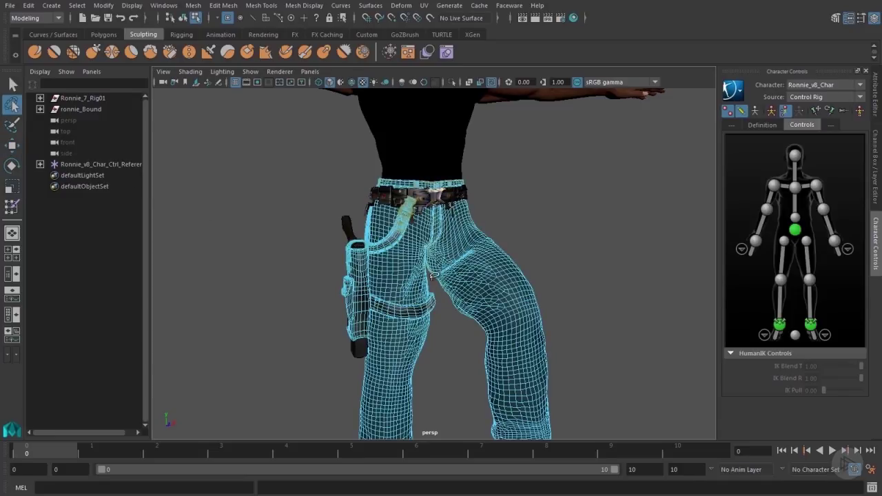
{"action": "mouse_move", "coordinate": [431, 270]}
{"action": "left_mouse_down"}
{"action": "mouse_move", "coordinate": [421, 247]}
{"action": "mouse_move", "coordinate": [403, 270]}
{"action": "mouse_move", "coordinate": [400, 309]}
{"action": "mouse_move", "coordinate": [404, 366]}
{"action": "mouse_move", "coordinate": [422, 390]}
{"action": "mouse_move", "coordinate": [438, 385]}
{"action": "mouse_move", "coordinate": [451, 311]}
{"action": "left_mouse_up"}
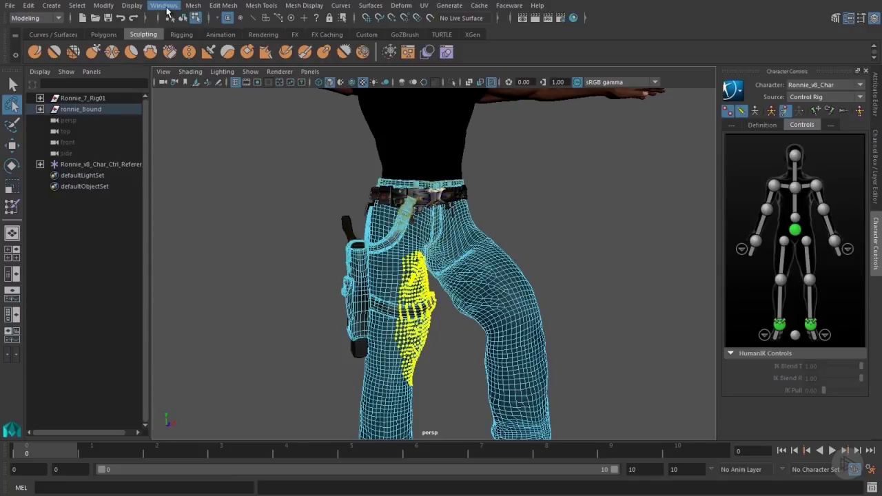
Step: Send the entire scene to MotionBuilder as a new scene
{"action": "left_click", "coordinate": [165, 5]}
{"action": "mouse_move", "coordinate": [194, 46]}
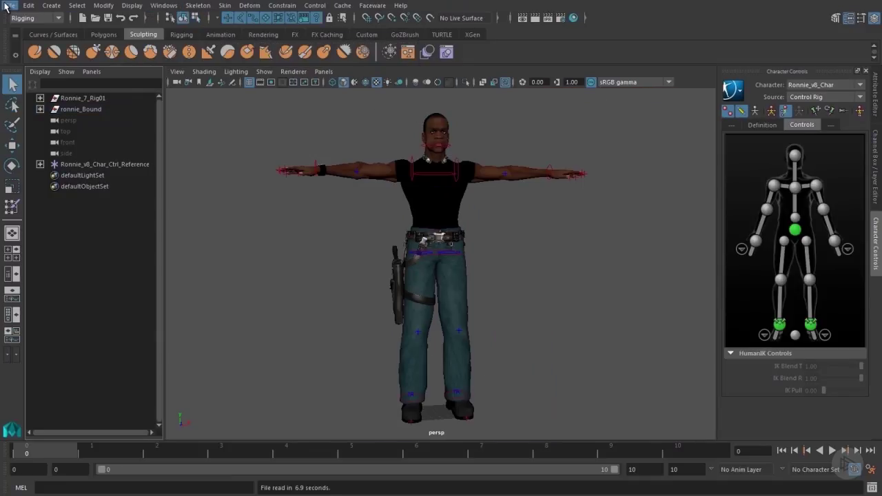
{"action": "left_click", "coordinate": [10, 6]}
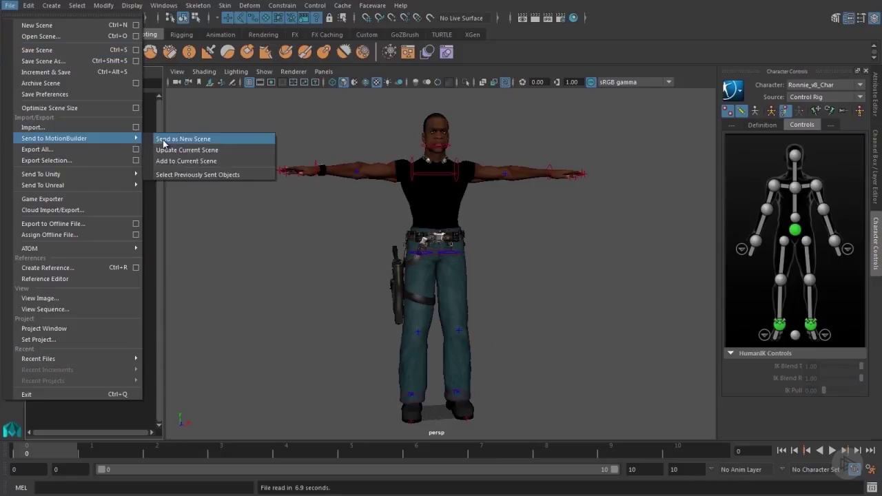
{"action": "left_click", "coordinate": [164, 142]}
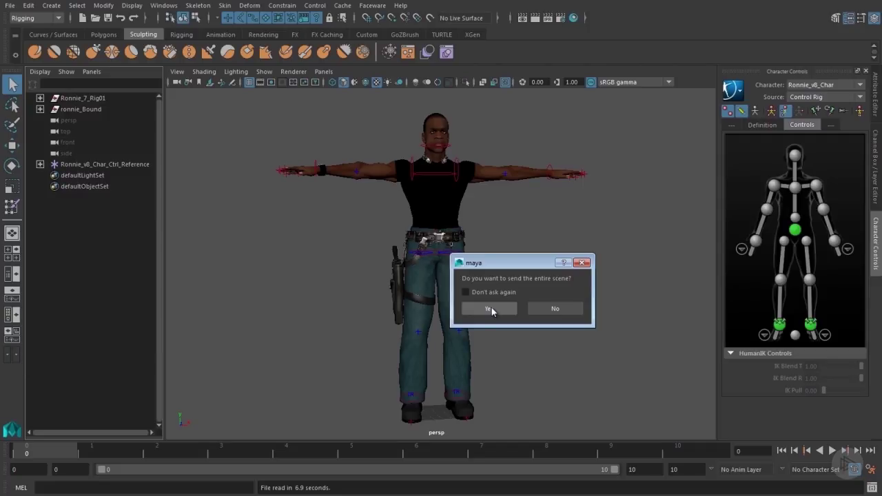
{"action": "left_click", "coordinate": [491, 309]}
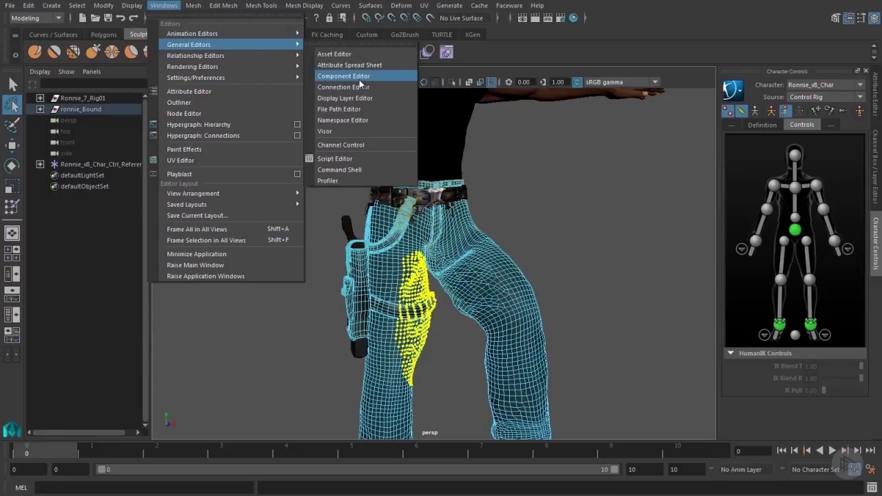
Step: Review Smooth Skins weights in the Component Editor and select the Gun_Joint column
{"action": "left_click", "coordinate": [360, 77]}
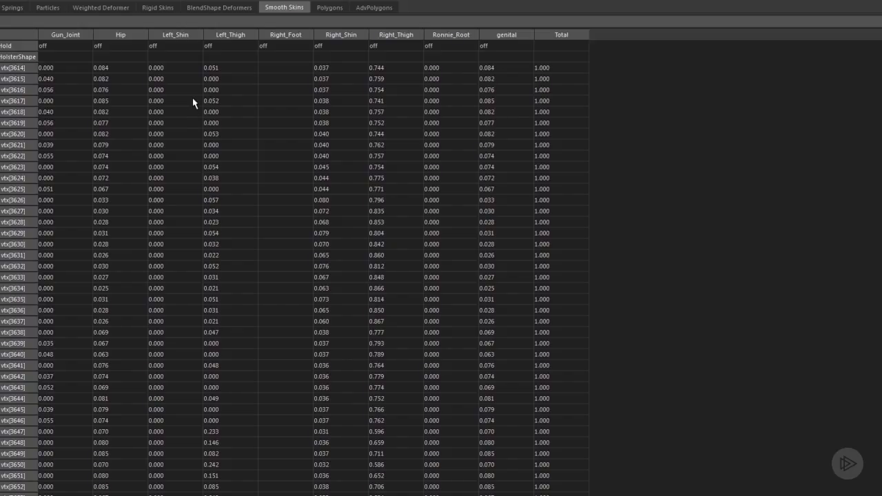
{"action": "left_click", "coordinate": [69, 68]}
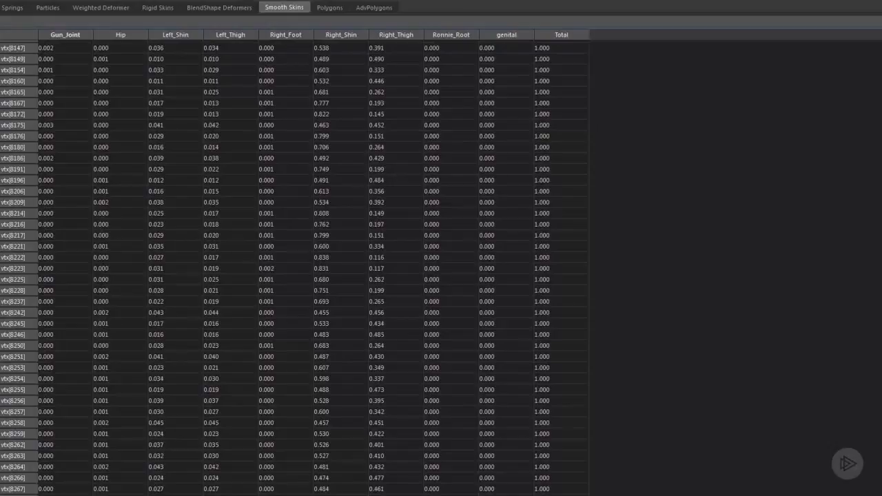
{"action": "left_click", "coordinate": [64, 35]}
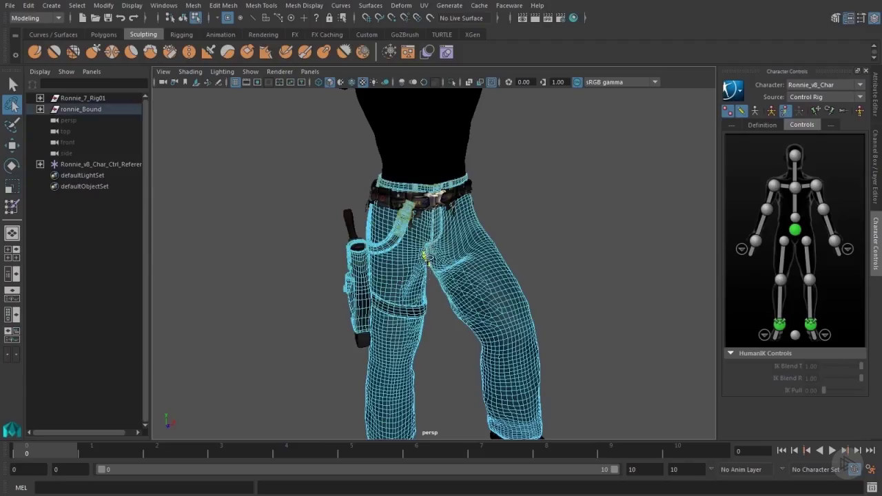
Step: Frame the crotch area and select the ronnie_Bound mesh
{"action": "key", "text": "f"}
{"action": "left_click_drag", "start_coordinate": [438, 329], "coordinate": [429, 325], "text": "alt"}
{"action": "key", "text": "q"}
{"action": "left_click", "coordinate": [429, 295]}
{"action": "left_click_drag", "start_coordinate": [419, 283], "coordinate": [422, 300], "text": "alt"}
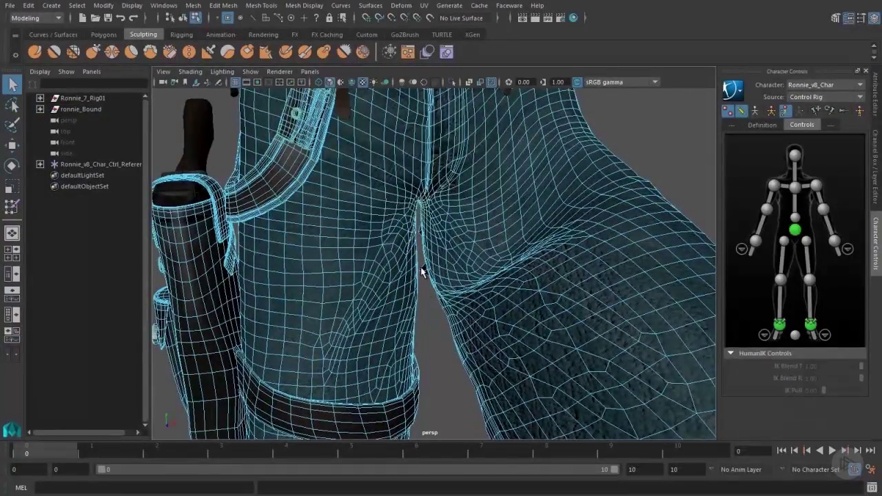
{"action": "left_click", "coordinate": [422, 275]}
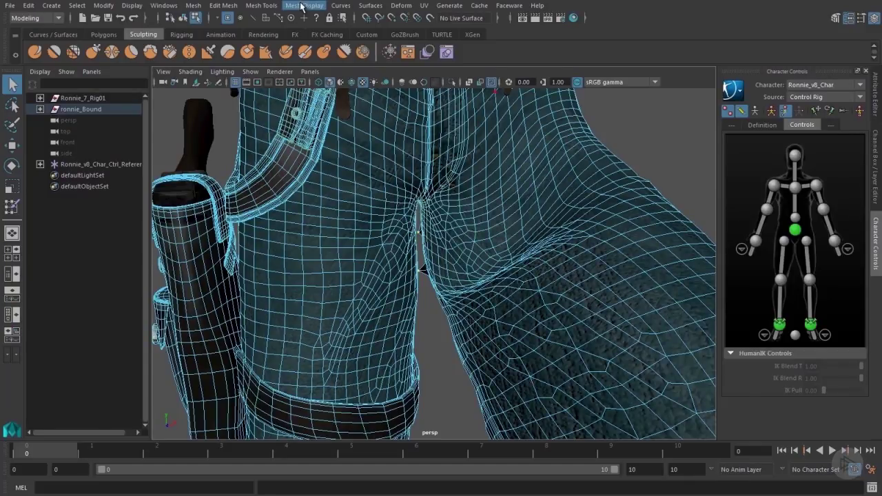
Step: Switch to the Rigging menu set and run Hammer Skin Weights on the crotch seam
{"action": "left_click", "coordinate": [42, 18]}
{"action": "left_click", "coordinate": [22, 41]}
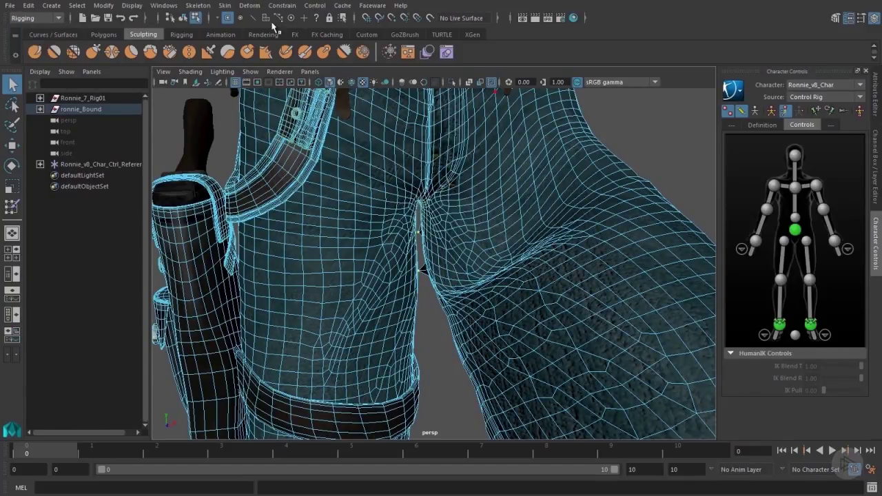
{"action": "left_click", "coordinate": [225, 6]}
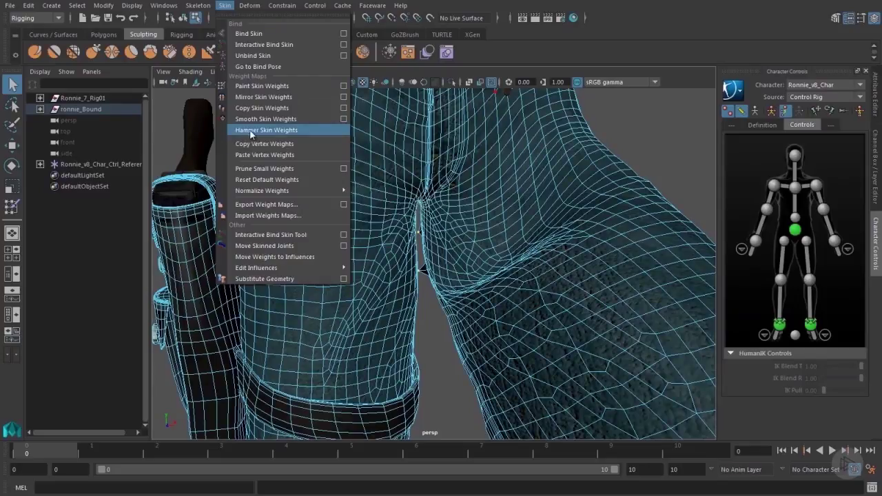
{"action": "left_click", "coordinate": [249, 142]}
{"action": "right_click_drag", "start_coordinate": [459, 347], "coordinate": [222, 278], "text": "alt"}
{"action": "mouse_move", "coordinate": [487, 237]}
{"action": "left_mouse_down", "text": "alt"}
{"action": "mouse_move", "coordinate": [474, 239]}
{"action": "mouse_move", "coordinate": [571, 253]}
{"action": "mouse_move", "coordinate": [557, 226]}
{"action": "mouse_move", "coordinate": [624, 190]}
{"action": "mouse_move", "coordinate": [663, 220]}
{"action": "mouse_move", "coordinate": [715, 314]}
{"action": "mouse_move", "coordinate": [683, 429]}
{"action": "mouse_move", "coordinate": [583, 418]}
{"action": "mouse_move", "coordinate": [546, 235]}
{"action": "left_mouse_up", "text": "alt"}
{"action": "key", "text": "F8"}
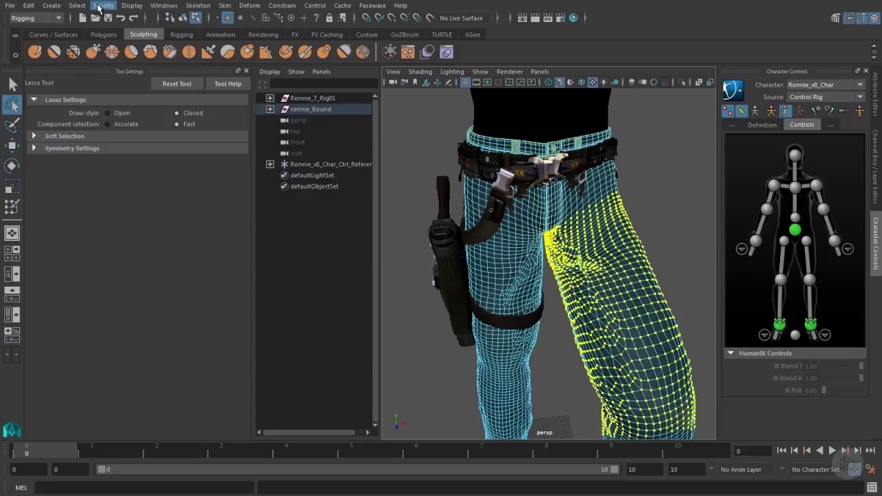
Step: Set Right_Foot and Right_Shin weights to 0 on the selected jeans vertices
{"action": "left_click", "coordinate": [164, 6]}
{"action": "mouse_move", "coordinate": [187, 44]}
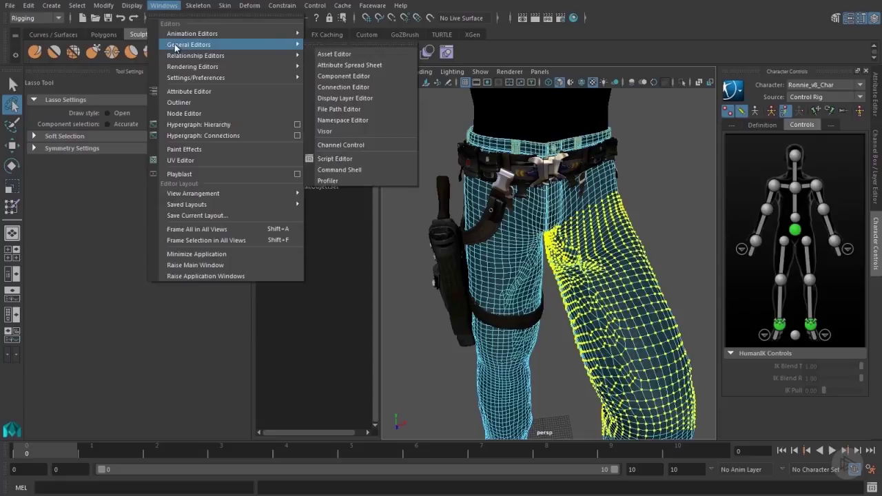
{"action": "left_click", "coordinate": [354, 77]}
{"action": "left_click", "coordinate": [232, 71]}
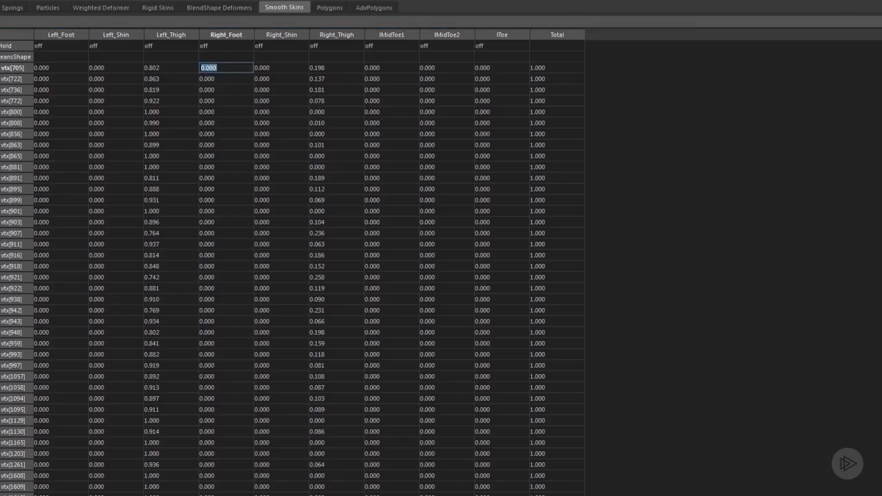
{"action": "scroll", "coordinate": [292, 269], "scroll_direction": "down", "scroll_amount": 20}
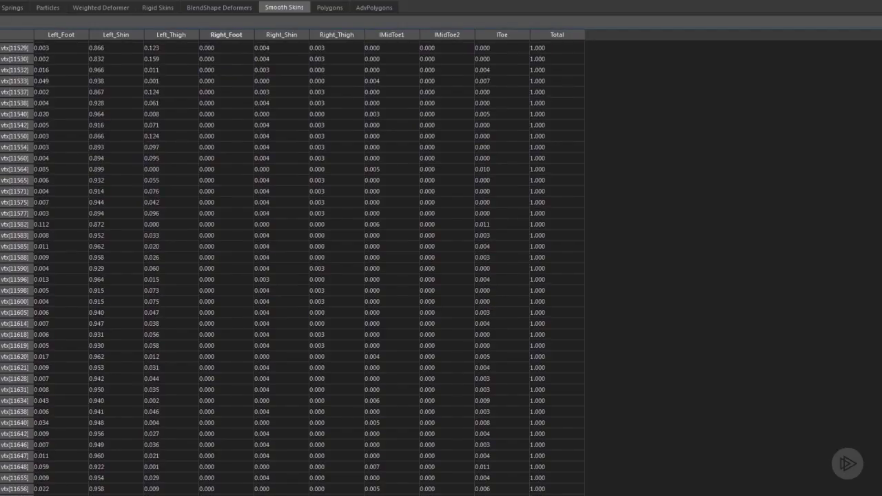
{"action": "left_click_drag", "start_coordinate": [226, 34], "coordinate": [281, 35]}
{"action": "type", "text": "0"}
{"action": "key", "text": "Return"}
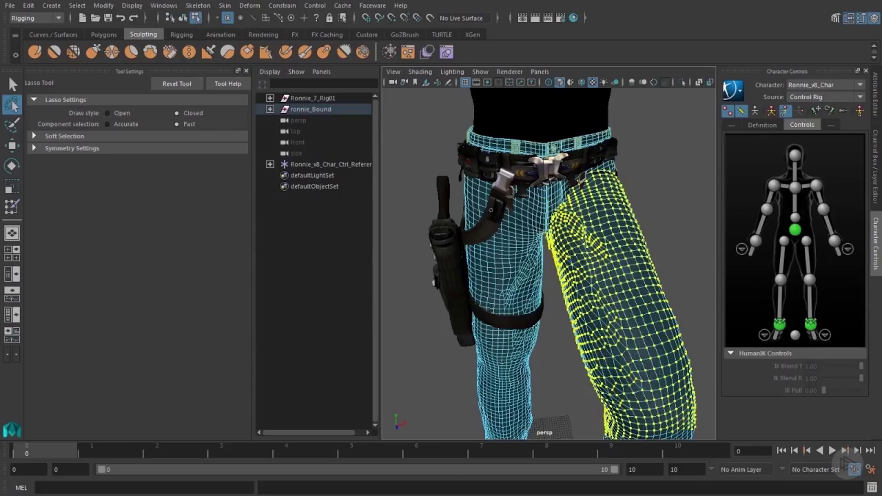
Step: Lasso the jeans' crotch seam vertices and apply Hammer Skin Weights to them
{"action": "key", "text": "q"}
{"action": "left_click", "coordinate": [683, 208]}
{"action": "key", "text": "F8"}
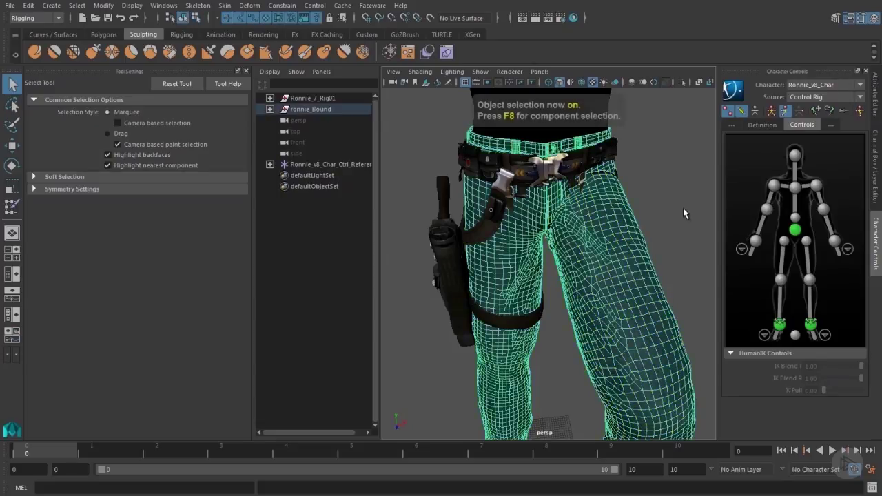
{"action": "key", "text": "F8"}
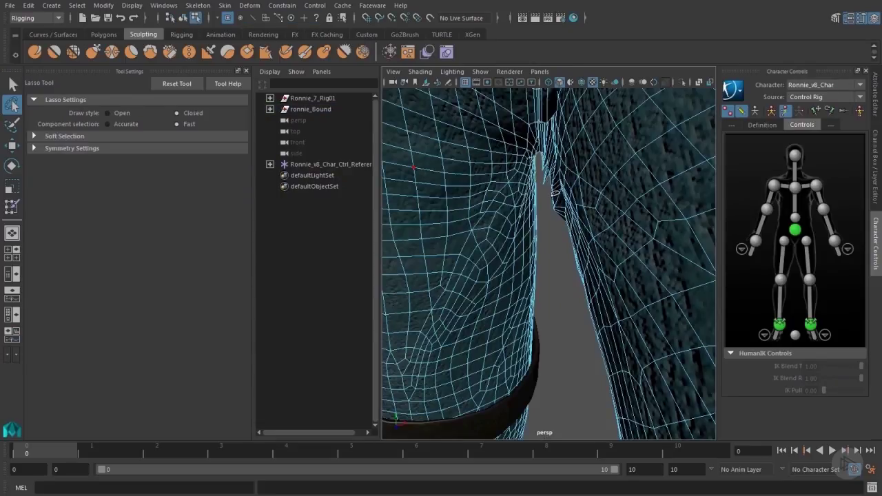
{"action": "mouse_move", "coordinate": [552, 194]}
{"action": "left_mouse_down"}
{"action": "mouse_move", "coordinate": [543, 157]}
{"action": "mouse_move", "coordinate": [562, 205]}
{"action": "mouse_move", "coordinate": [552, 234]}
{"action": "left_mouse_up"}
{"action": "left_click", "coordinate": [226, 5]}
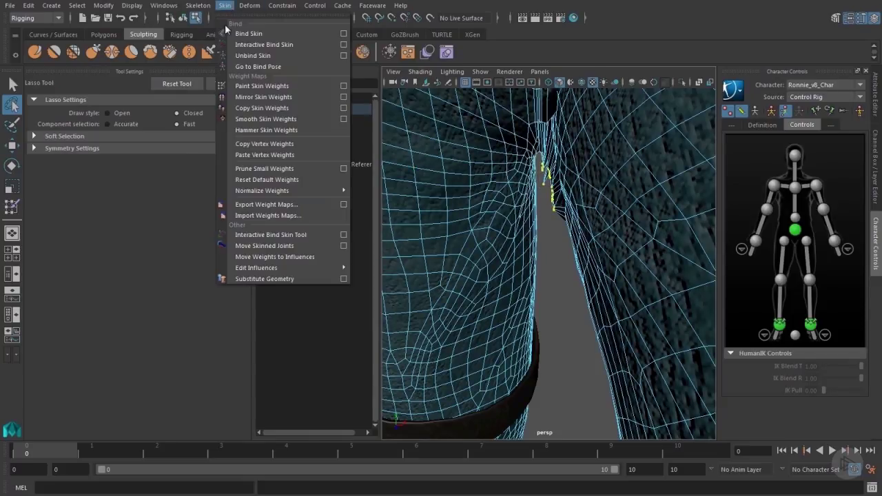
{"action": "left_click", "coordinate": [266, 131]}
{"action": "left_click_drag", "start_coordinate": [546, 155], "coordinate": [555, 186], "text": "alt"}
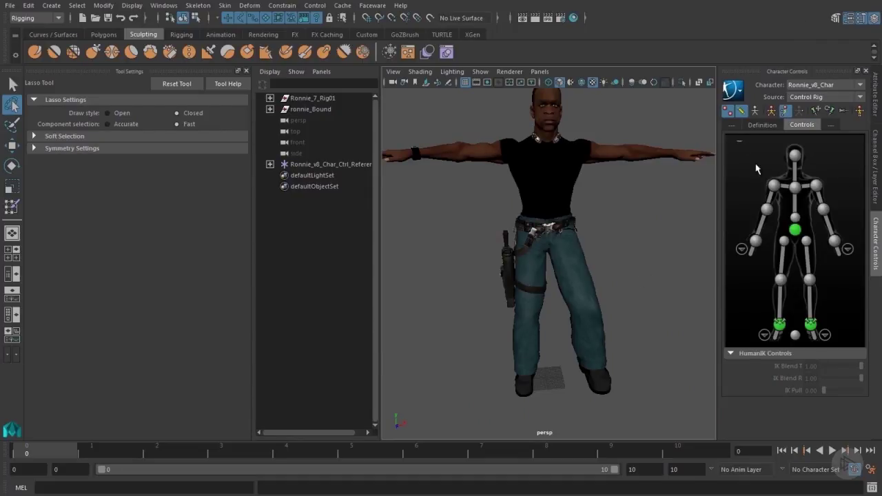
Step: Select and frame the character rig, then turn on IK effector display
{"action": "left_click", "coordinate": [737, 144]}
{"action": "left_click", "coordinate": [860, 111]}
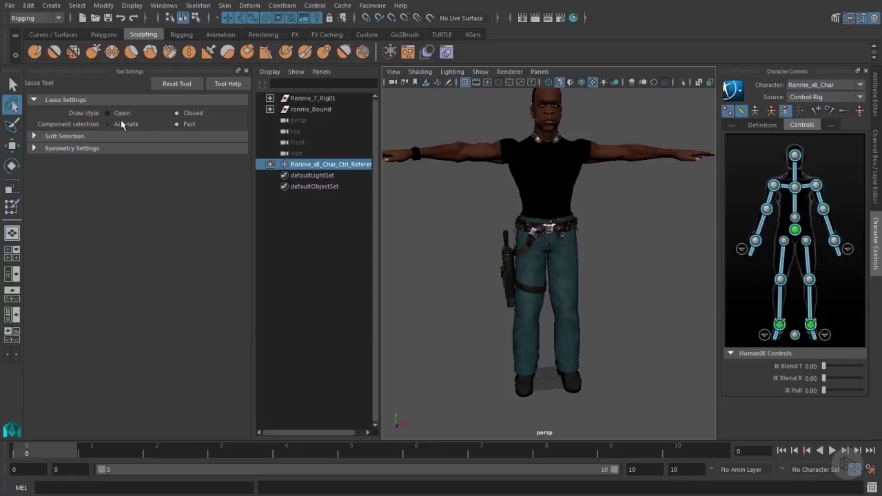
{"action": "left_click", "coordinate": [245, 71]}
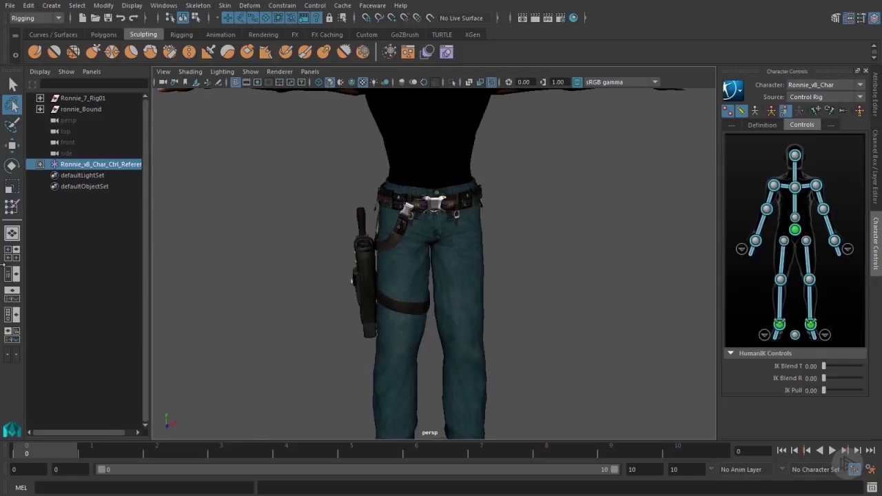
{"action": "key", "text": "f"}
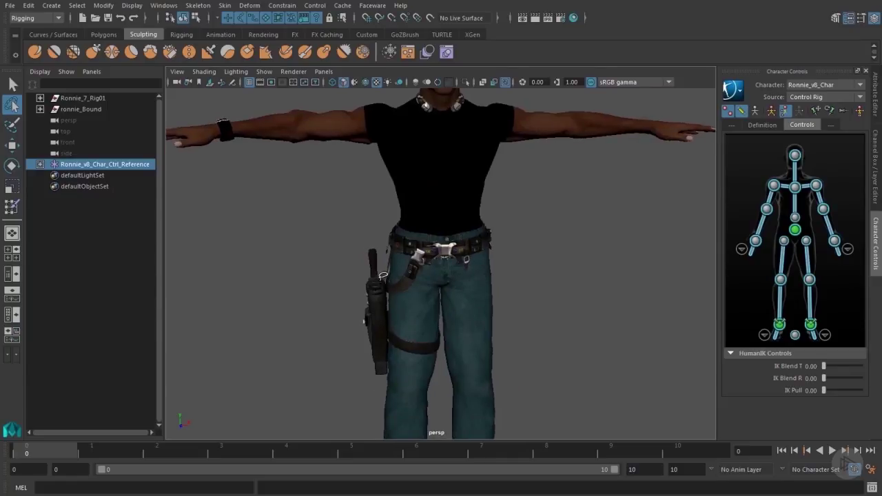
{"action": "left_click", "coordinate": [293, 71]}
{"action": "mouse_move", "coordinate": [269, 69]}
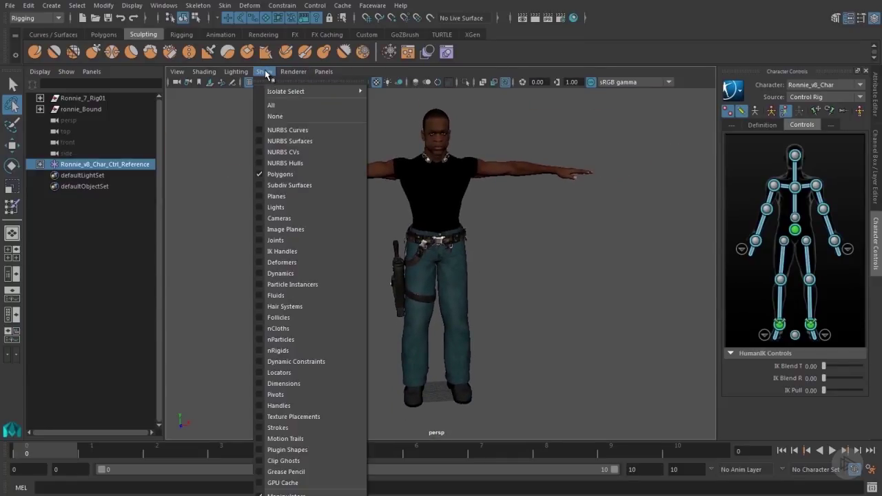
{"action": "left_click", "coordinate": [276, 250]}
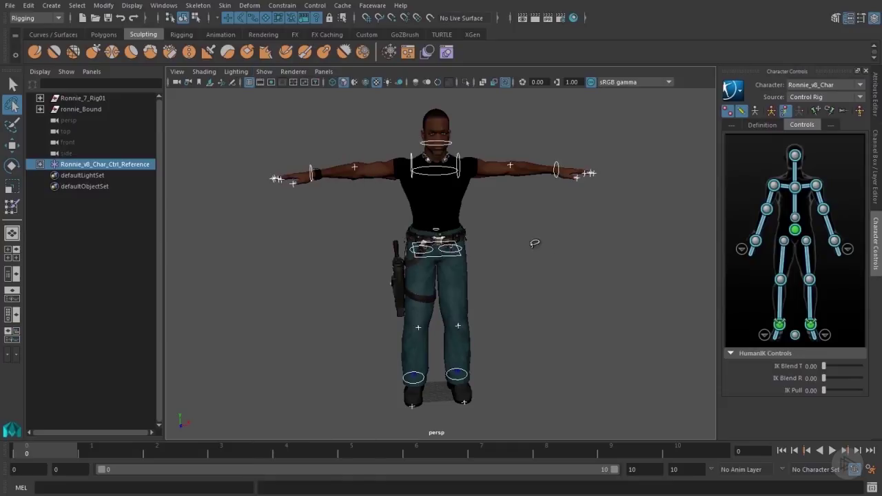
{"action": "left_click", "coordinate": [500, 243]}
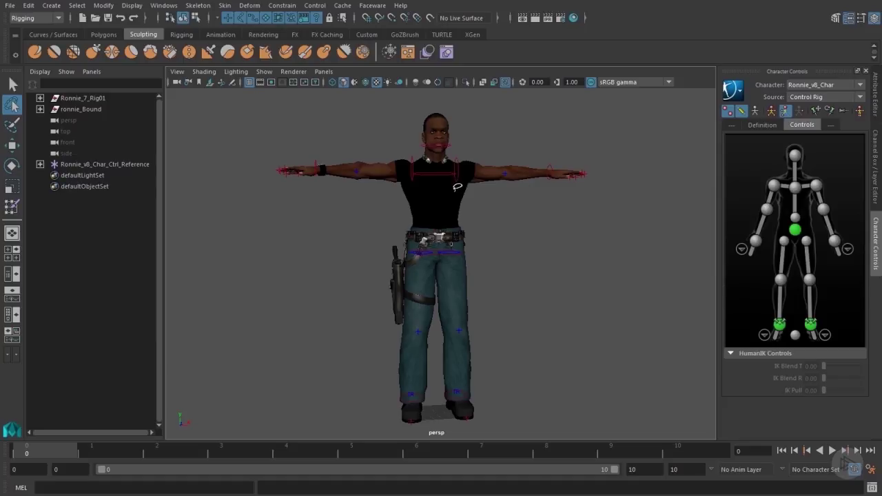
Step: Rotate the left shoulder control to lower the arm, then undo back to T-pose
{"action": "key", "text": "q"}
{"action": "left_click", "coordinate": [458, 162]}
{"action": "key", "text": "e"}
{"action": "left_click_drag", "start_coordinate": [417, 134], "coordinate": [468, 120]}
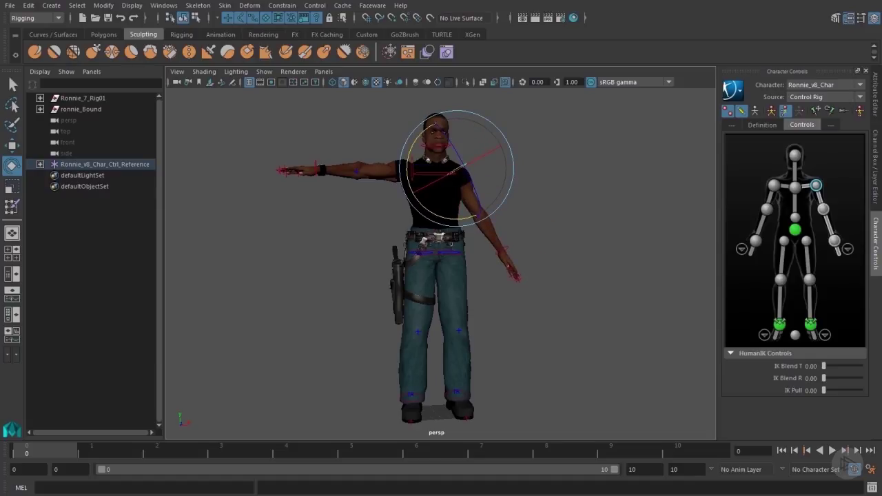
{"action": "key", "text": "ctrl+z"}
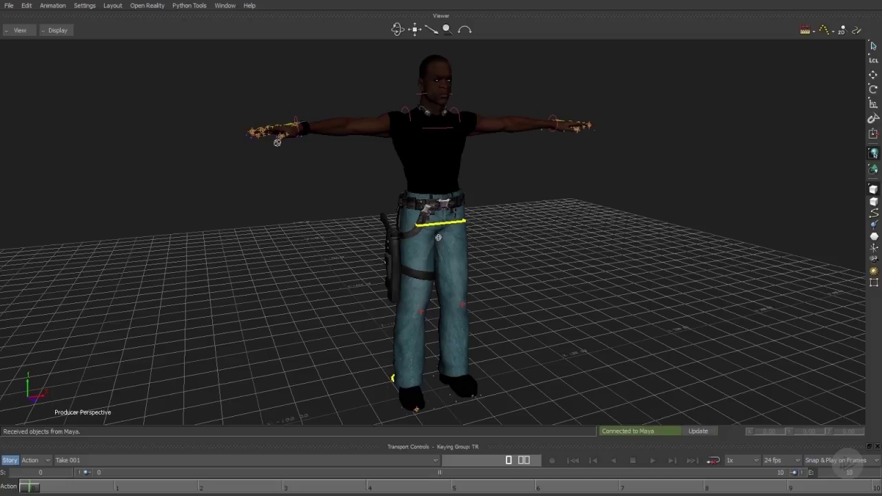
Step: In MotionBuilder, open Character Controls and enlarge it at the top right to show Ronnie's full skeleton
{"action": "key", "text": "alt+Tab"}
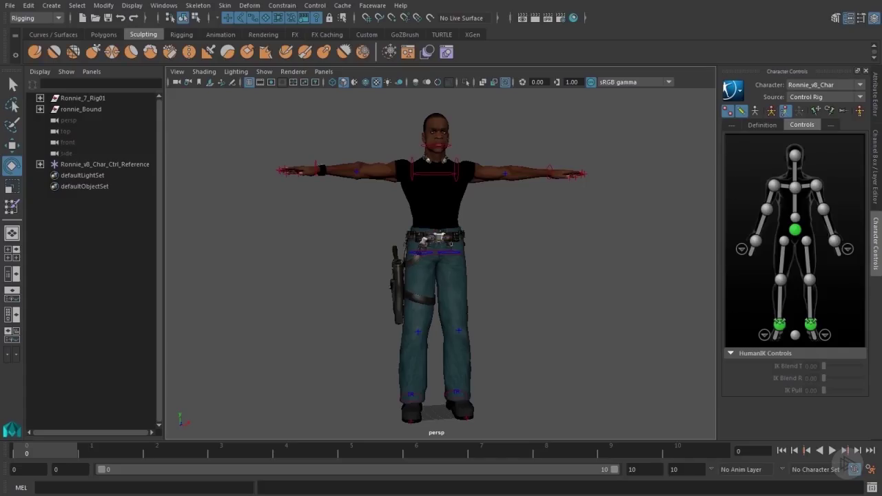
{"action": "key", "text": "alt+Tab"}
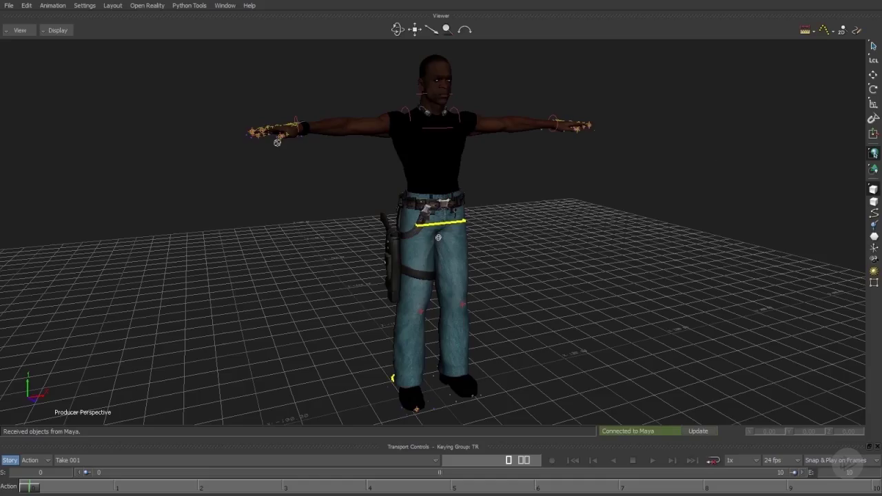
{"action": "left_click", "coordinate": [219, 6]}
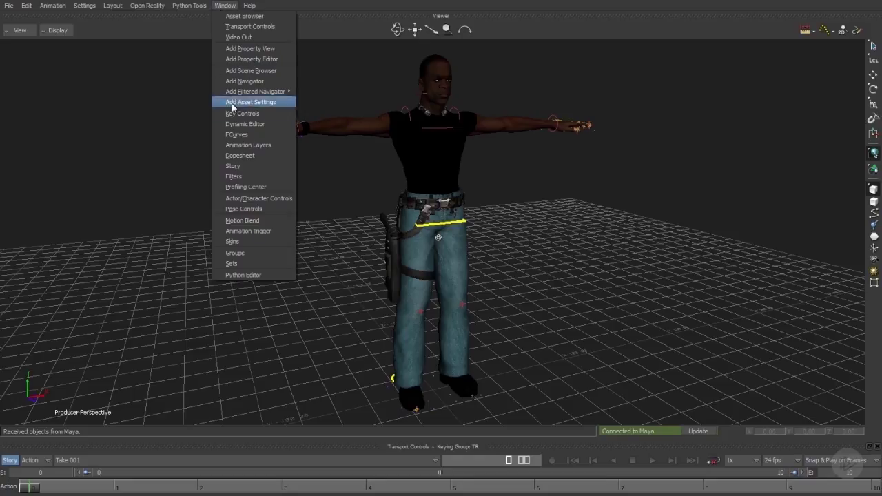
{"action": "left_click", "coordinate": [253, 198]}
{"action": "left_click_drag", "start_coordinate": [248, 175], "coordinate": [797, 52]}
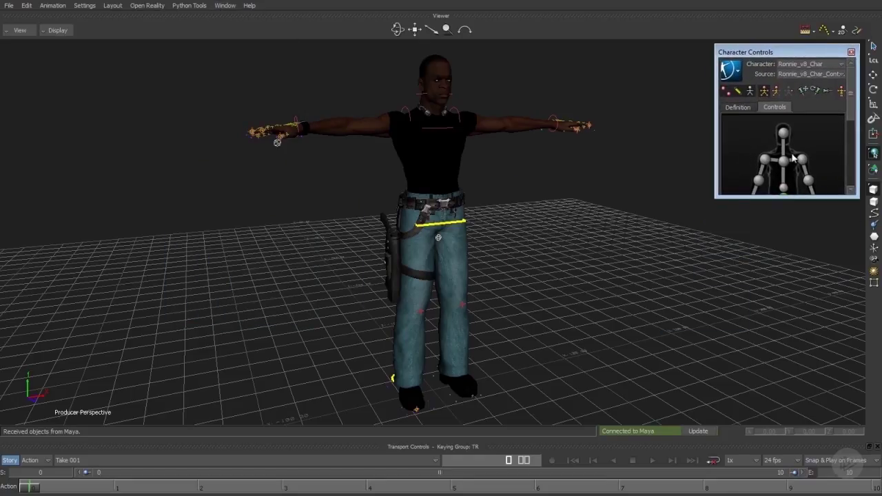
{"action": "left_click_drag", "start_coordinate": [788, 199], "coordinate": [768, 336]}
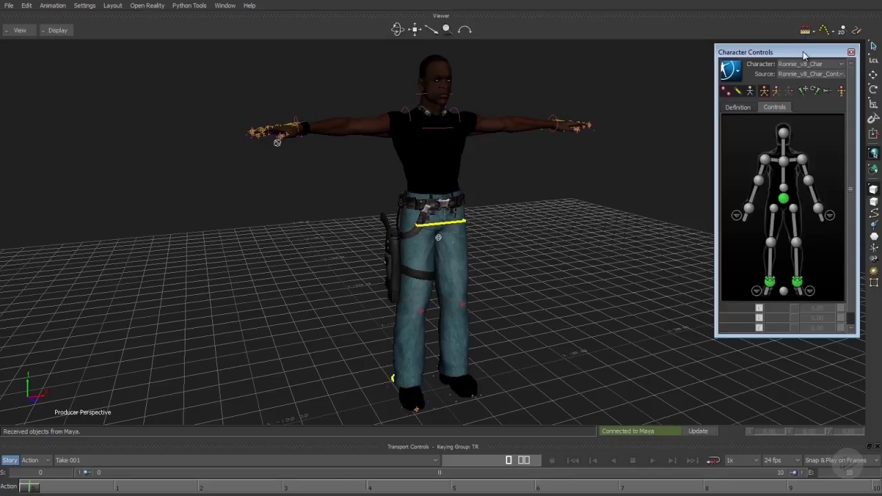
{"action": "left_click_drag", "start_coordinate": [803, 54], "coordinate": [808, 32]}
{"action": "left_click", "coordinate": [225, 6]}
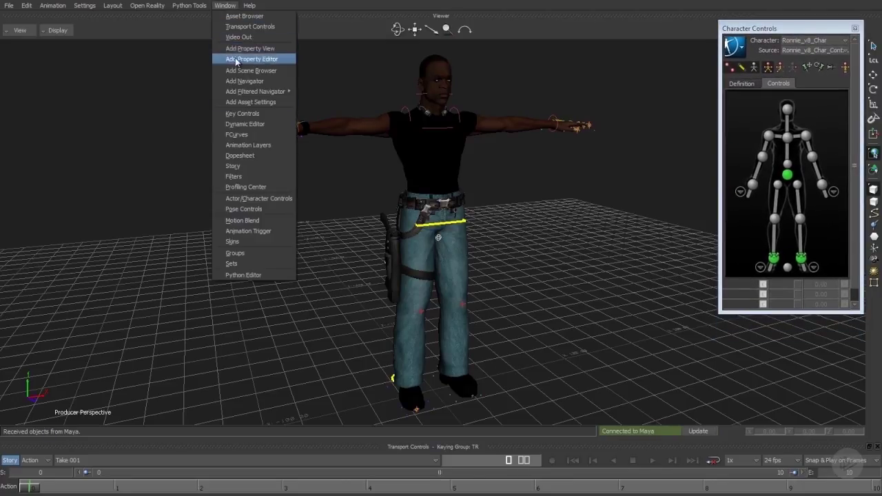
Step: Dock Pose Controls and Key Controls beside the character controls, with keying set to Full Body
{"action": "left_click", "coordinate": [248, 210]}
{"action": "left_click_drag", "start_coordinate": [271, 240], "coordinate": [656, 308]}
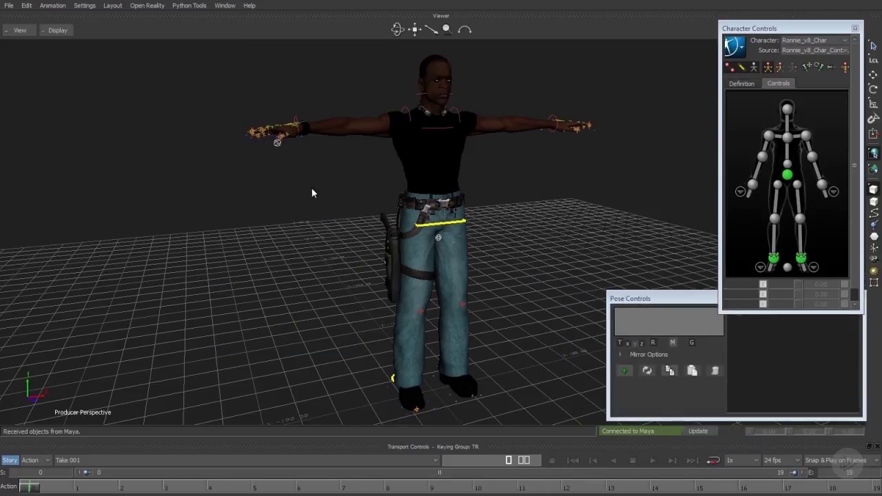
{"action": "left_click", "coordinate": [233, 6]}
{"action": "left_click", "coordinate": [238, 113]}
{"action": "left_click_drag", "start_coordinate": [310, 258], "coordinate": [633, 209]}
{"action": "left_click", "coordinate": [586, 259]}
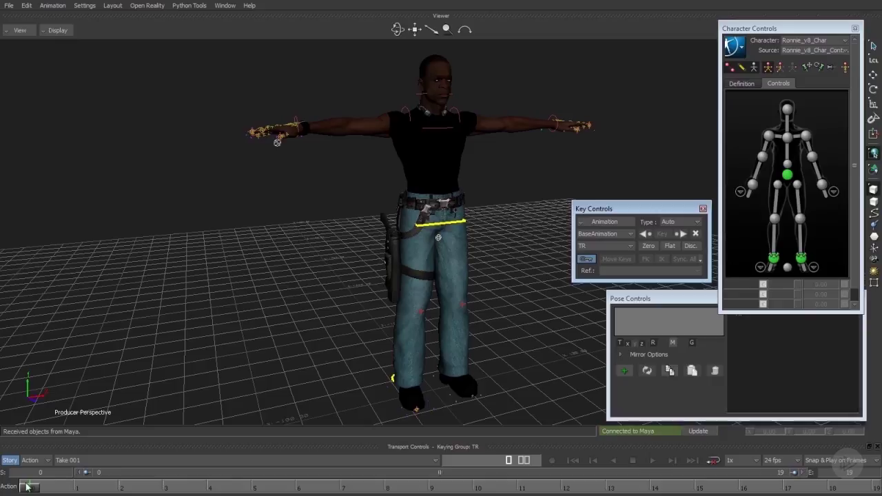
Step: Place the Animation Layers window off to the left and select the action track's starting clip
{"action": "left_click", "coordinate": [224, 6]}
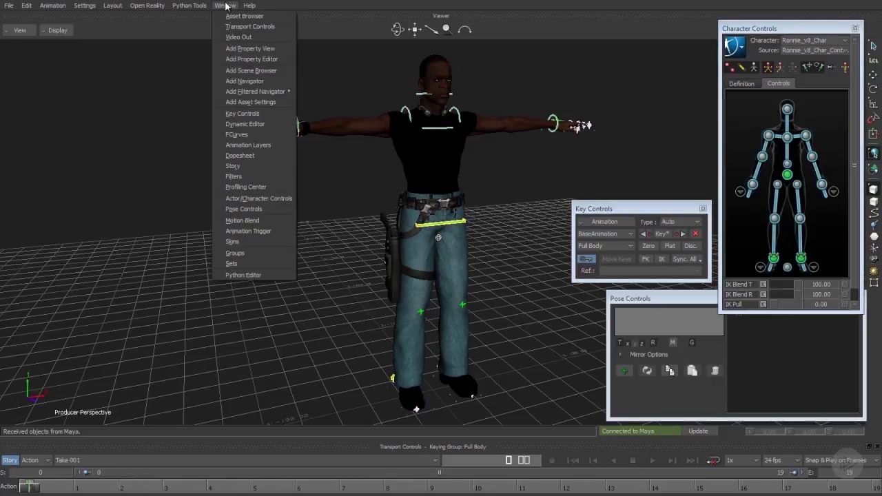
{"action": "left_click", "coordinate": [247, 144]}
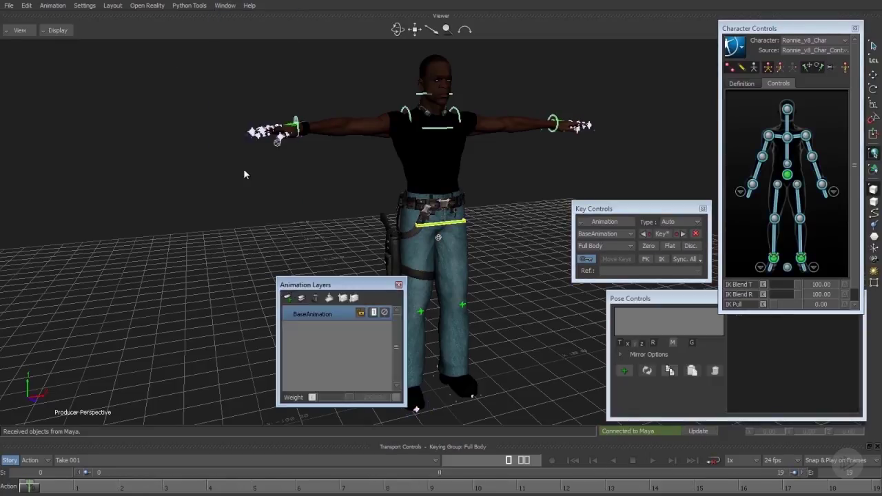
{"action": "left_click_drag", "start_coordinate": [324, 288], "coordinate": [54, 303]}
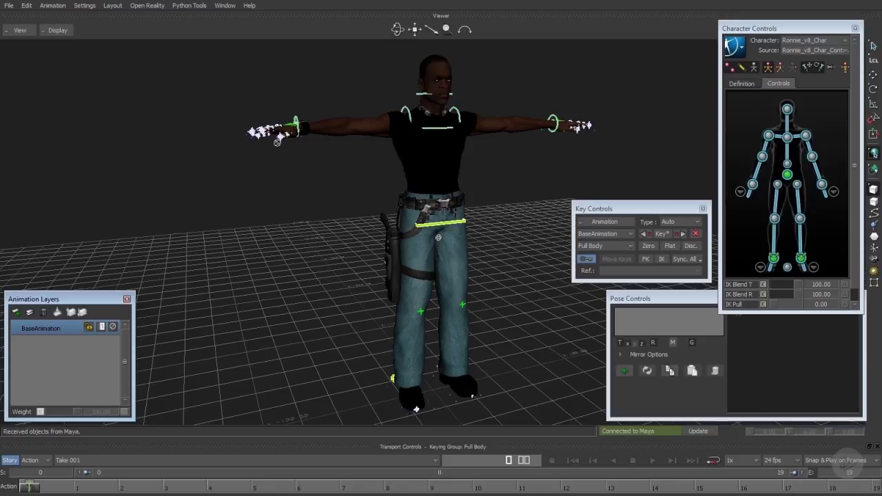
{"action": "left_click", "coordinate": [31, 491]}
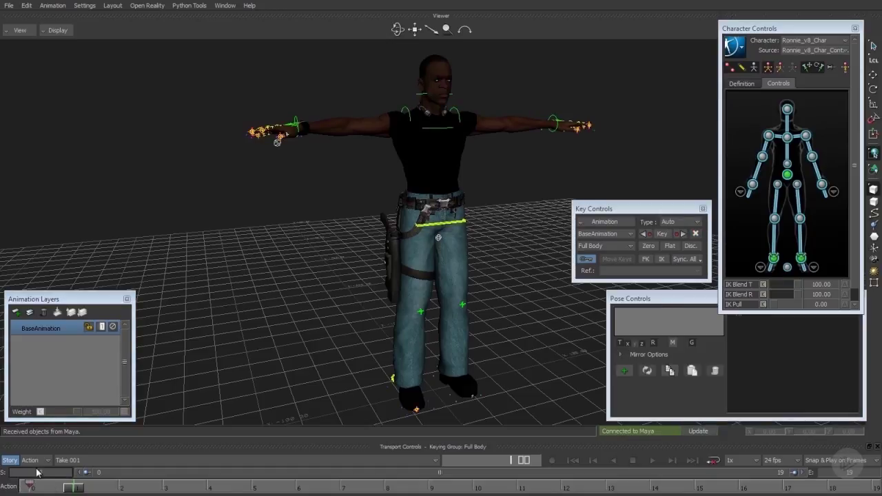